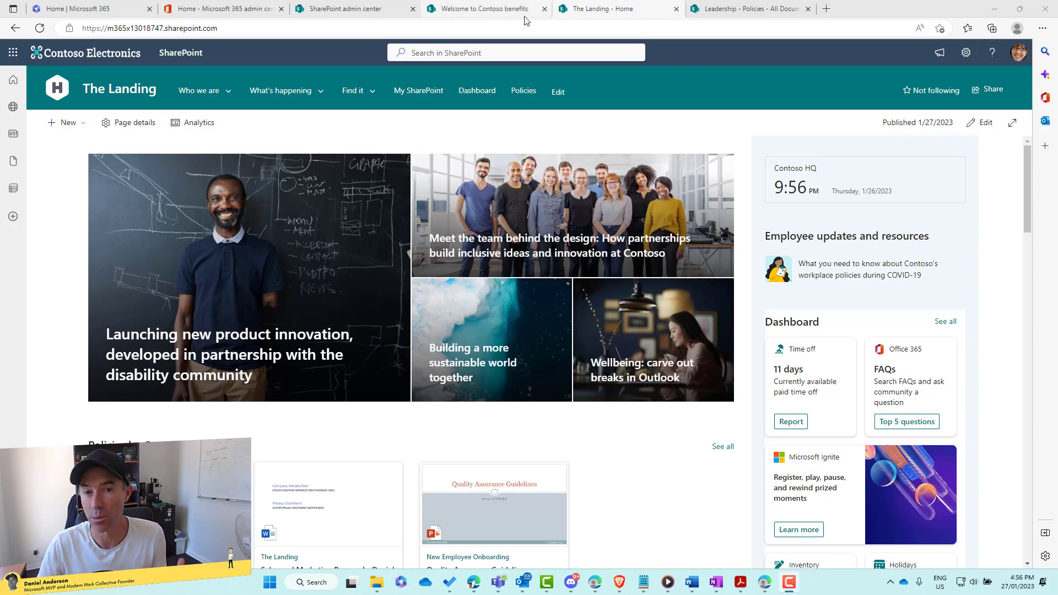
click(478, 9)
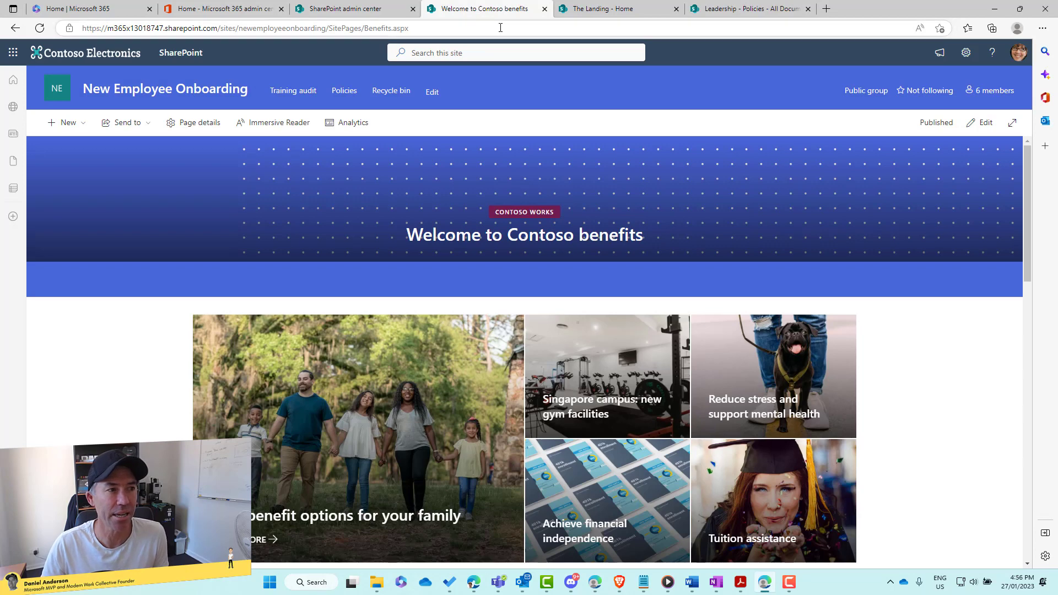
click(761, 13)
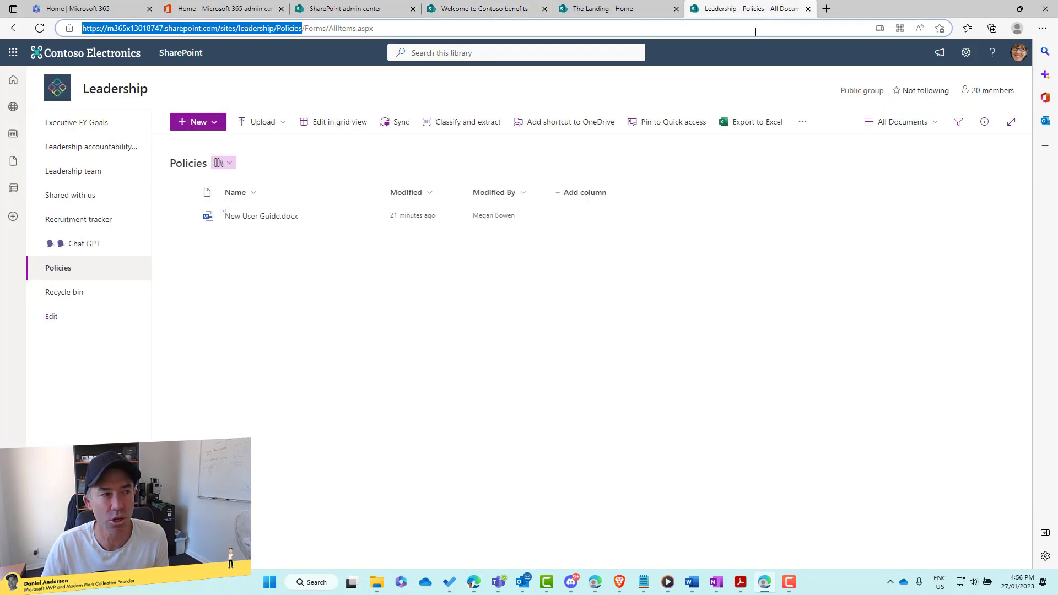
click(465, 10)
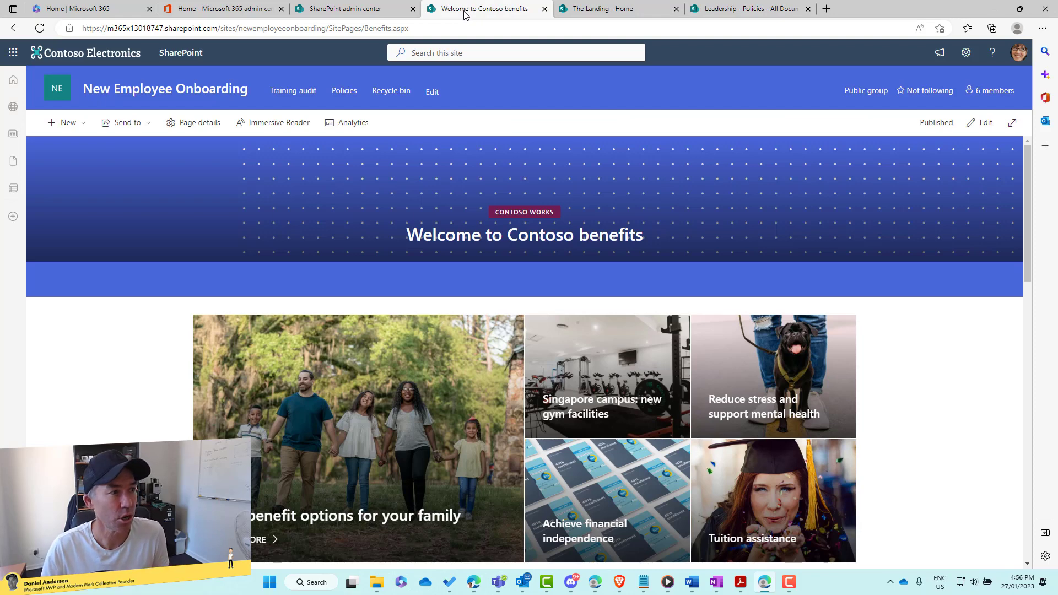
click(362, 9)
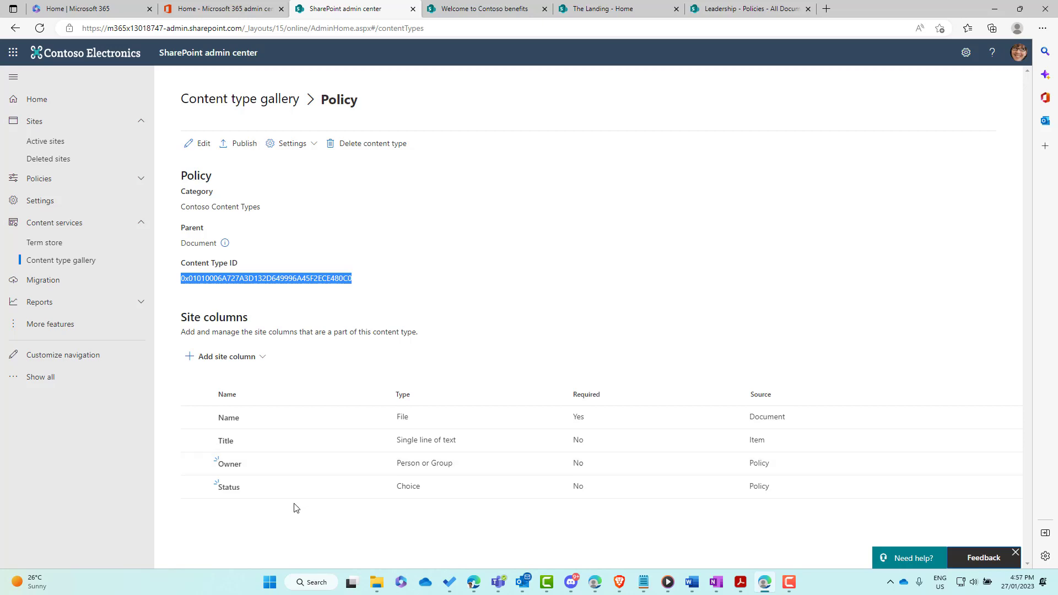
click(616, 14)
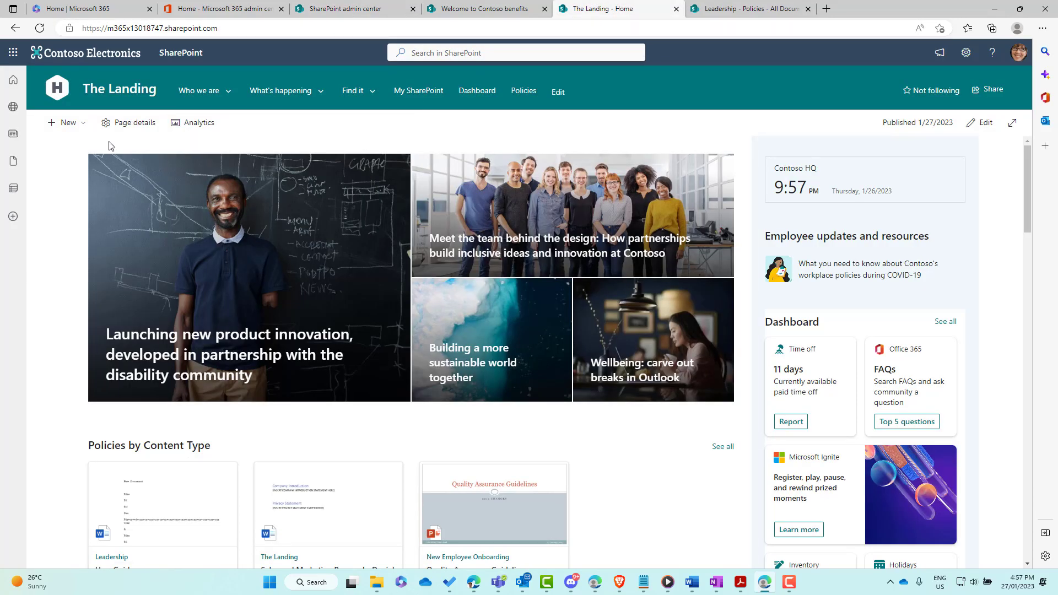
Step: Create a new document library named 'Temp Policies' on The Landing site
click(72, 122)
click(77, 166)
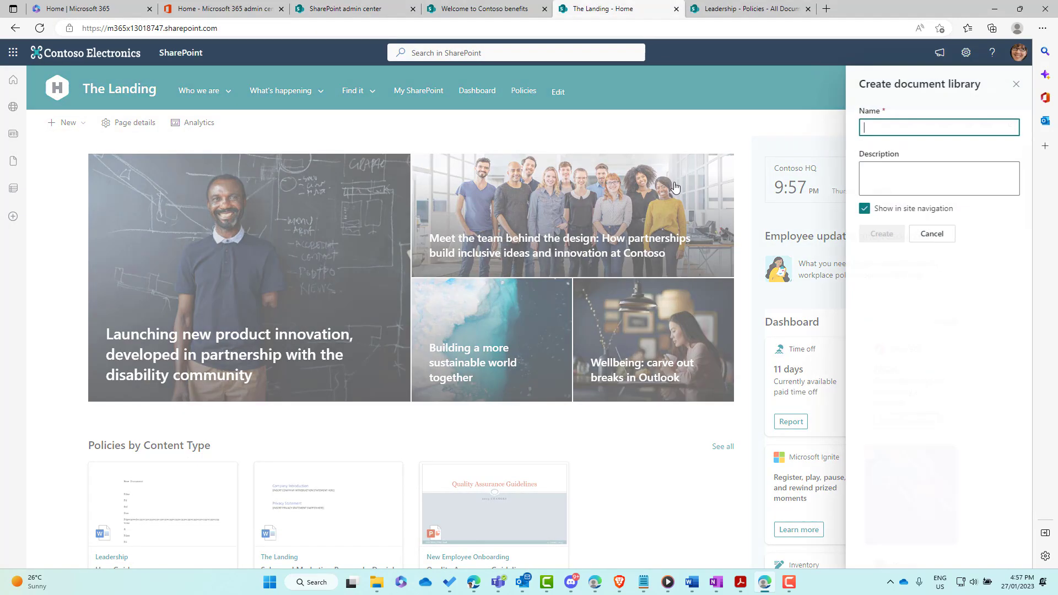
text(T)
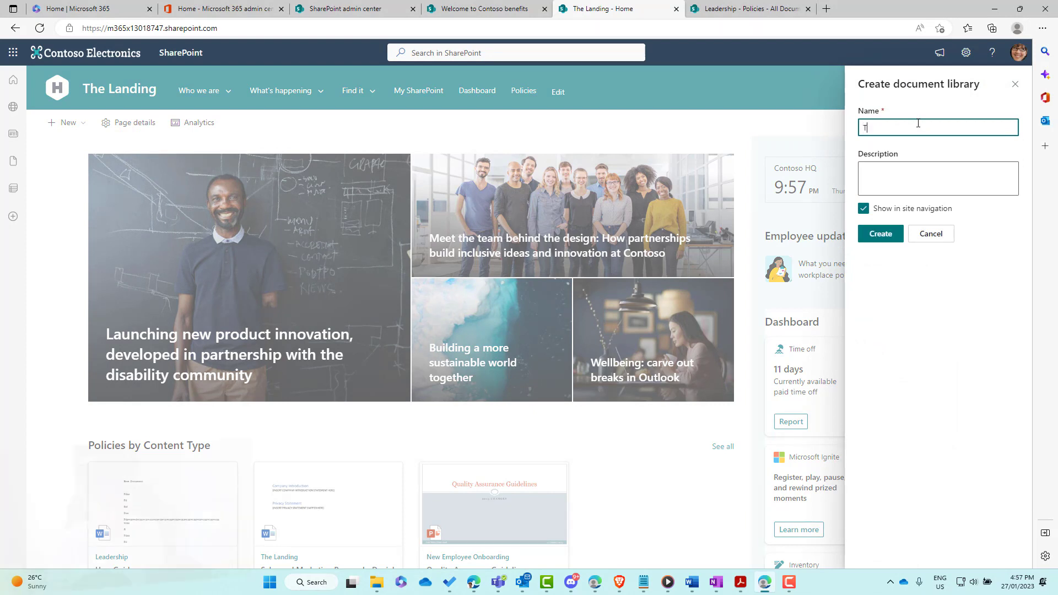
text(emp Policies)
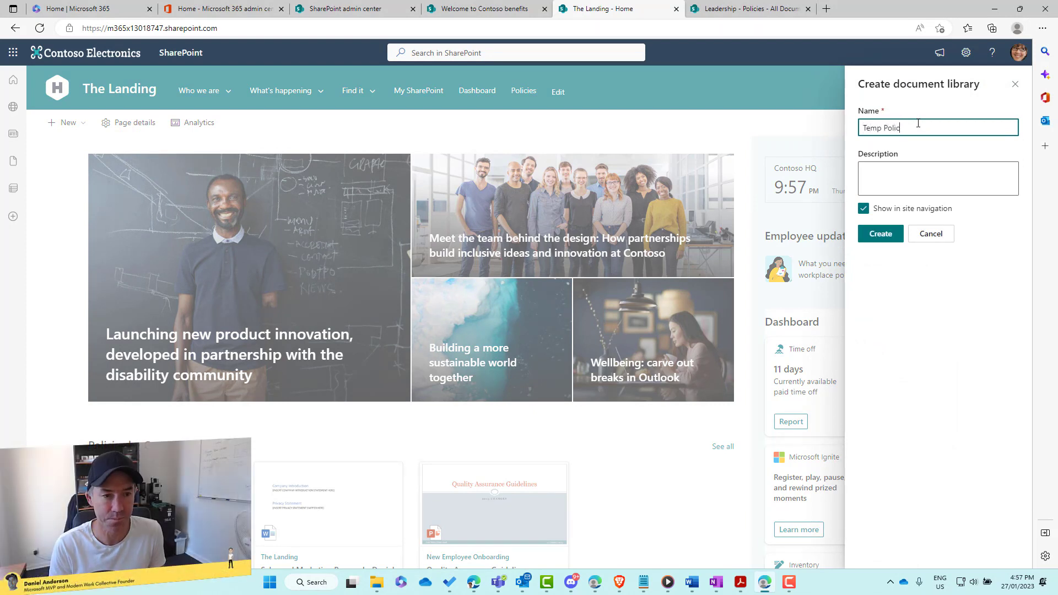
click(892, 236)
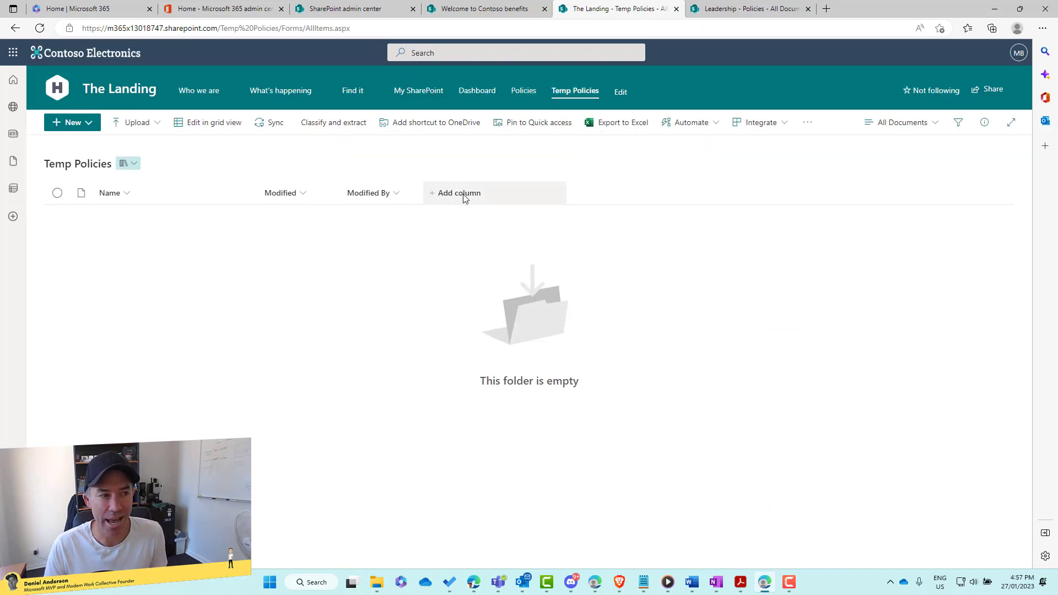
Step: Add the Policy content type to Temp Policies, then go to the Policies library
click(468, 194)
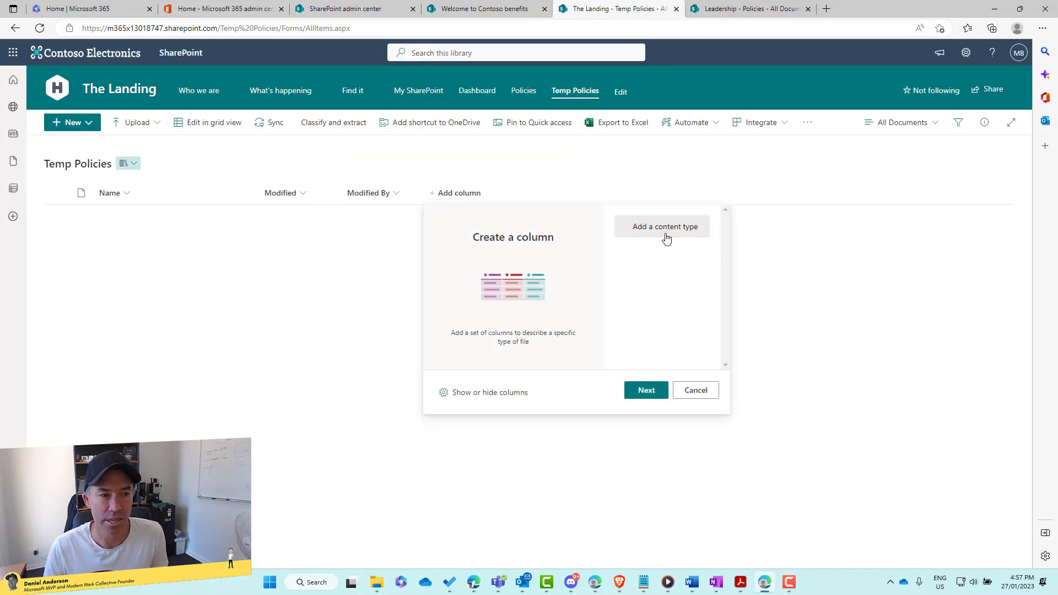
scroll(688, 240, down, 5)
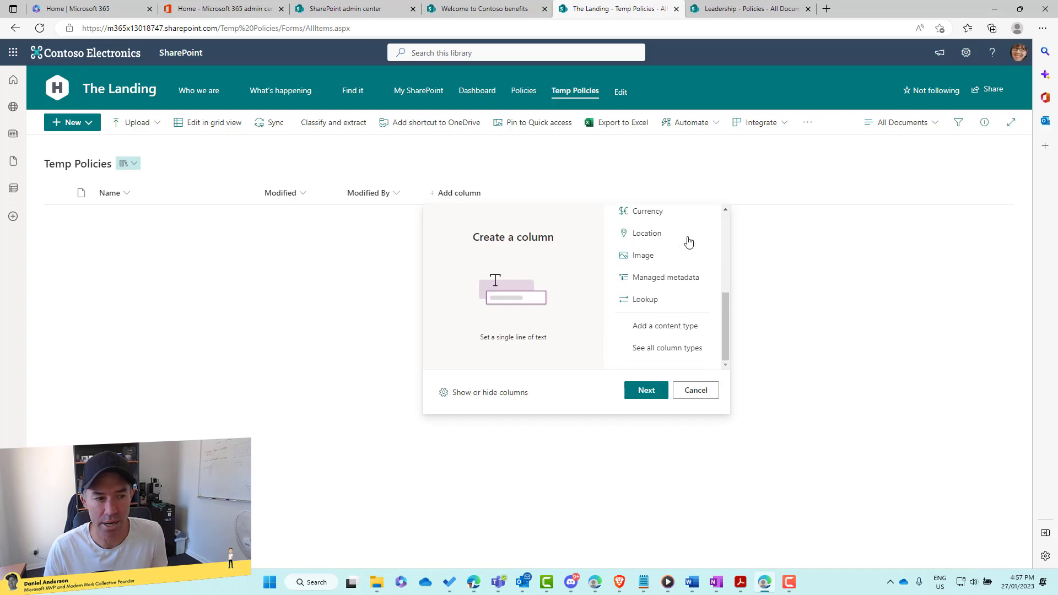
click(658, 331)
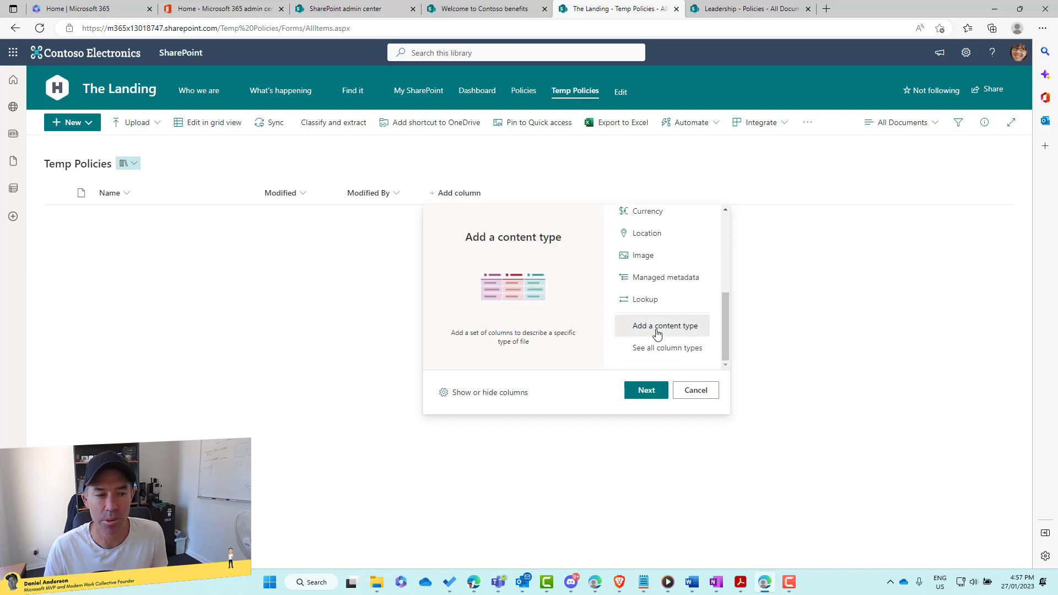
click(648, 392)
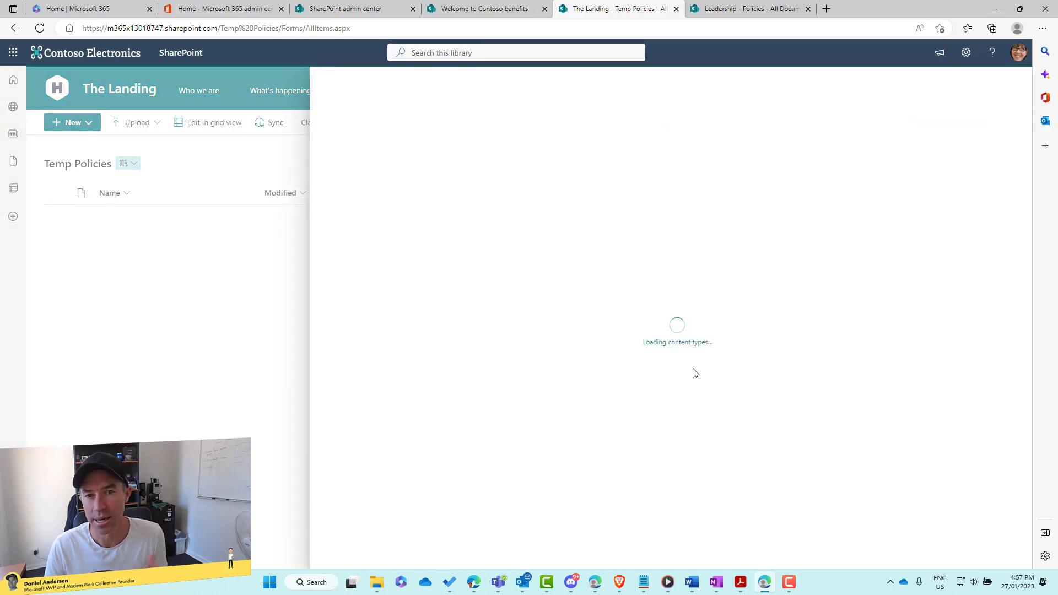
click(558, 144)
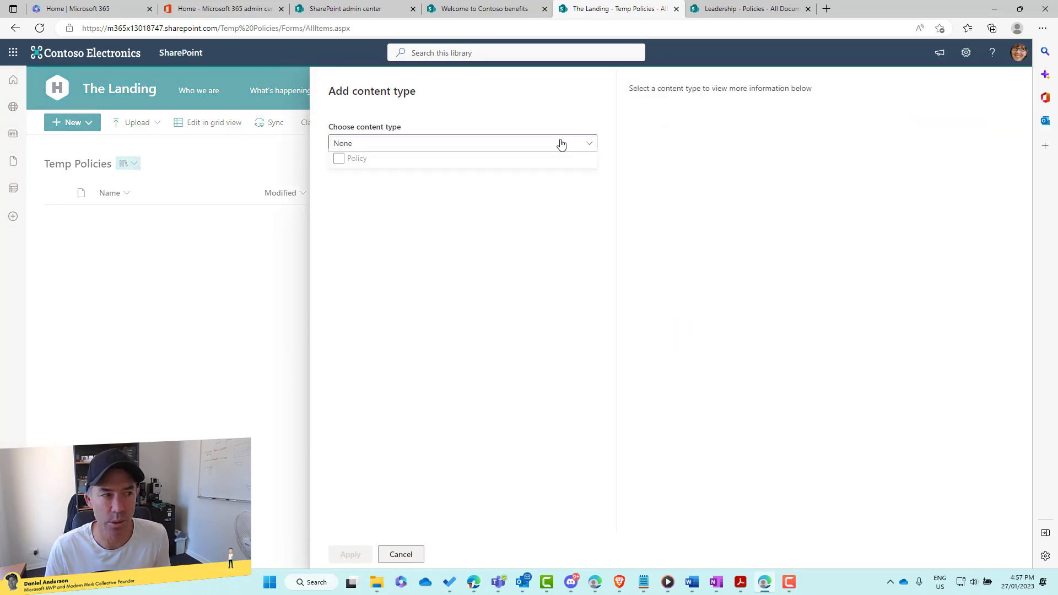
click(405, 167)
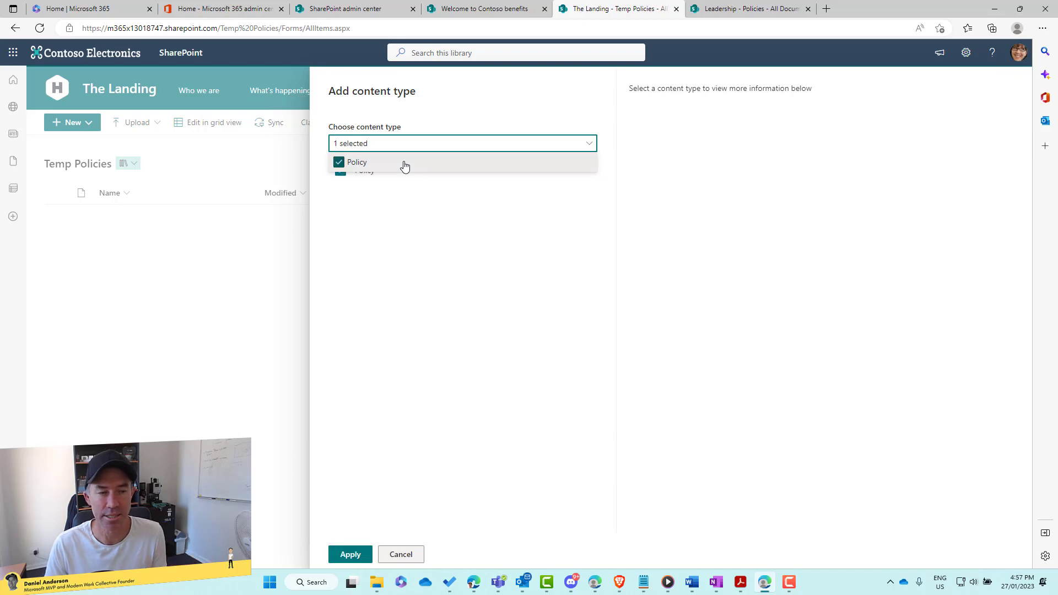
click(356, 551)
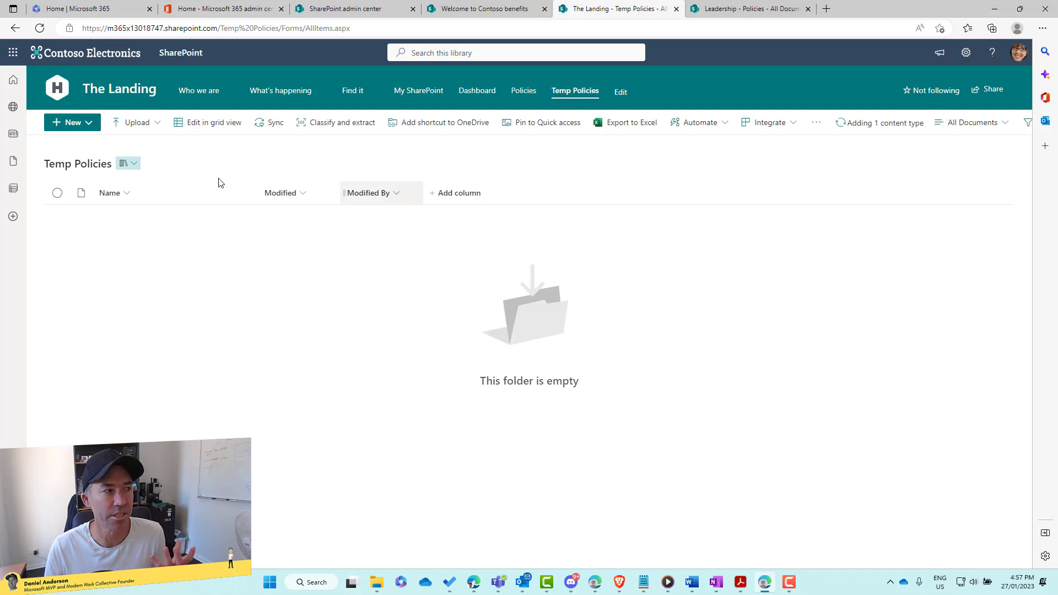
click(523, 93)
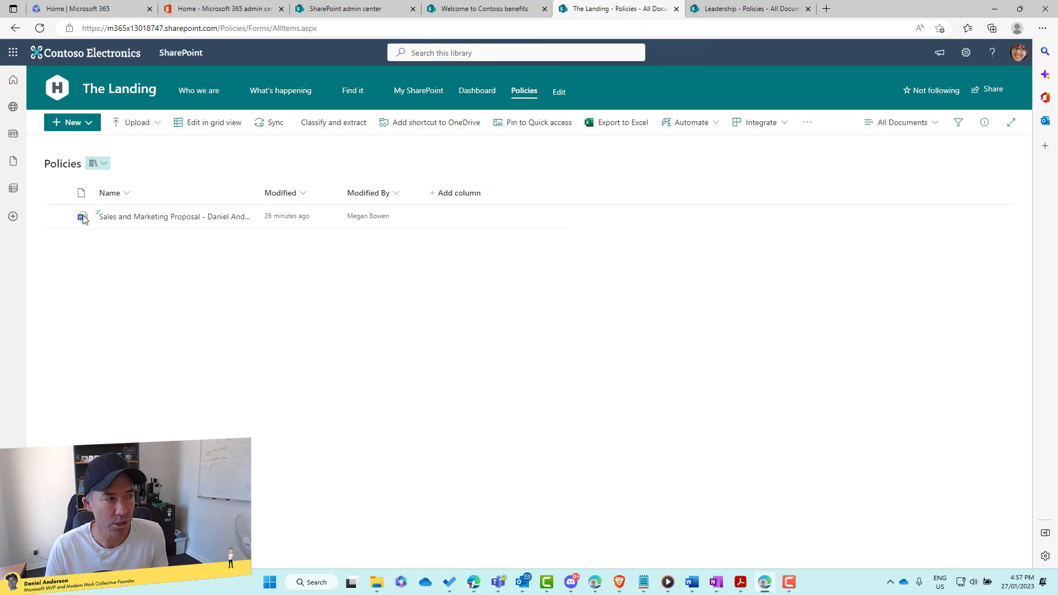
Step: Open the details of the sales and marketing proposal to confirm its Policy content type
click(57, 219)
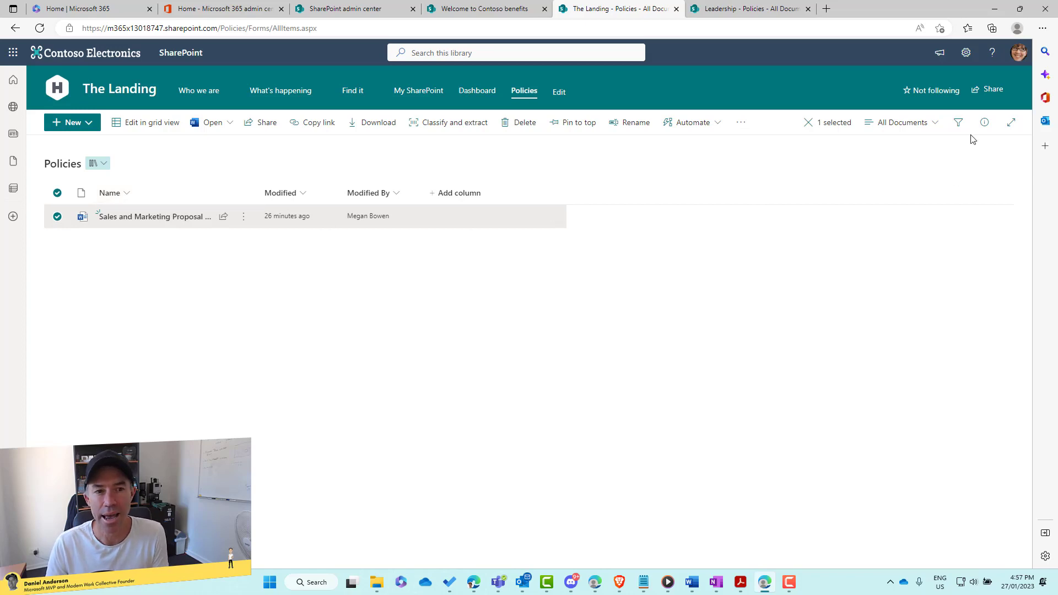
click(986, 124)
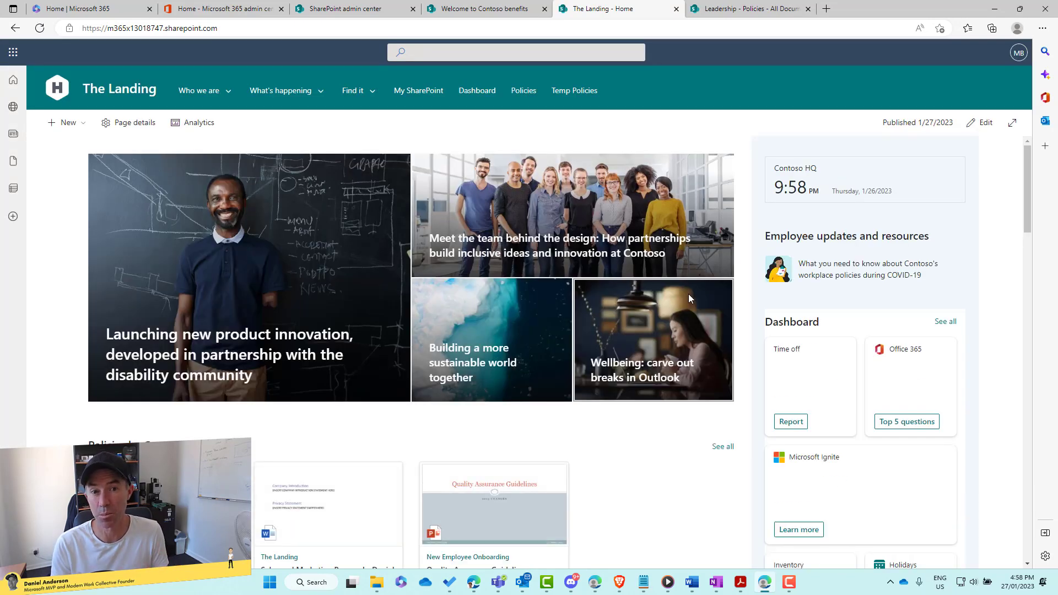
Step: Select the Policies by Content Type web part on the page being edited
scroll(799, 304, down, 3)
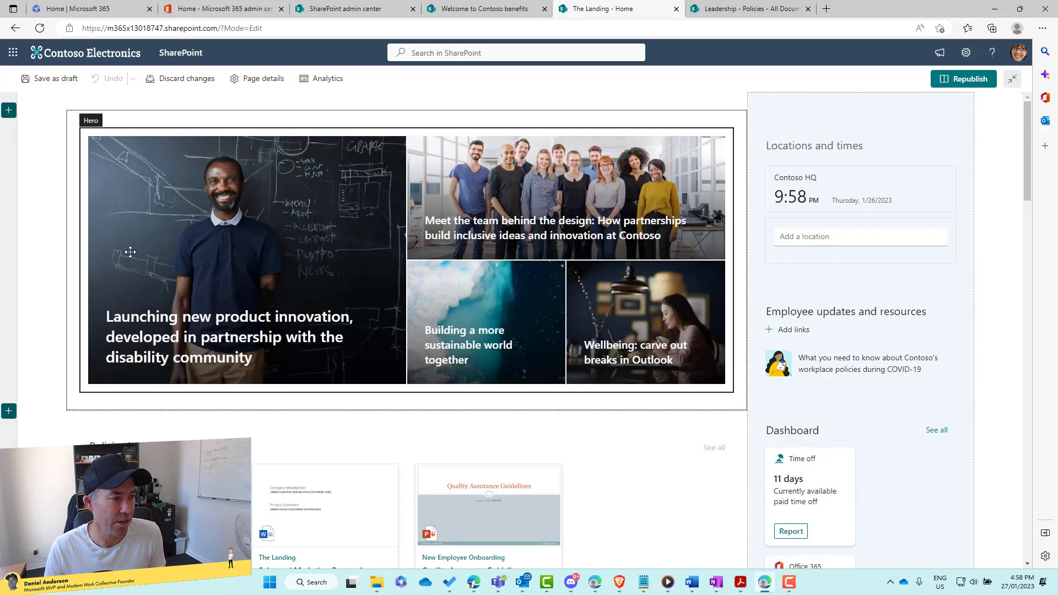
scroll(130, 253, down, 3)
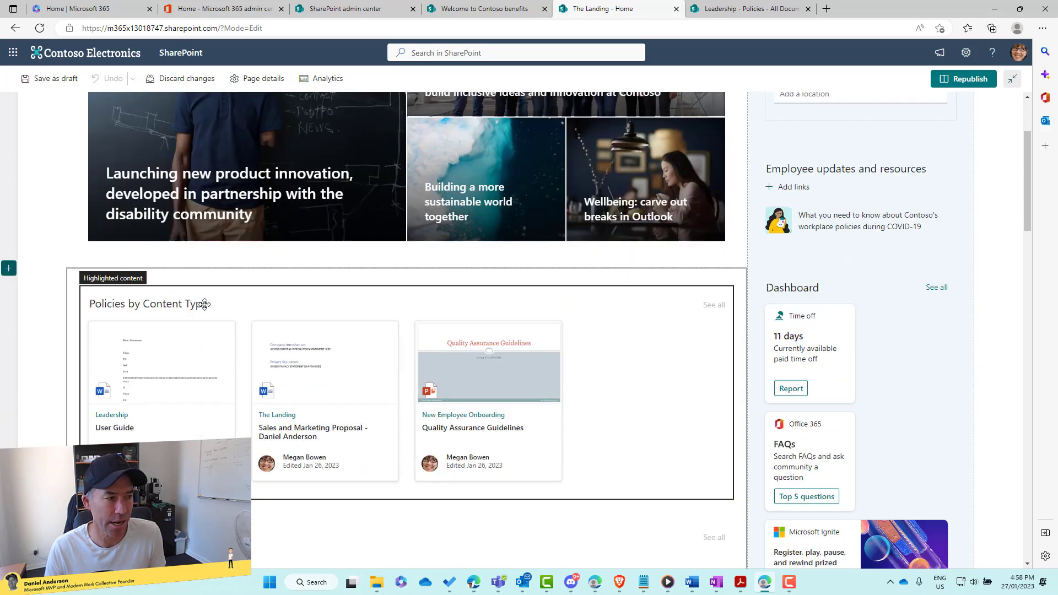
click(152, 301)
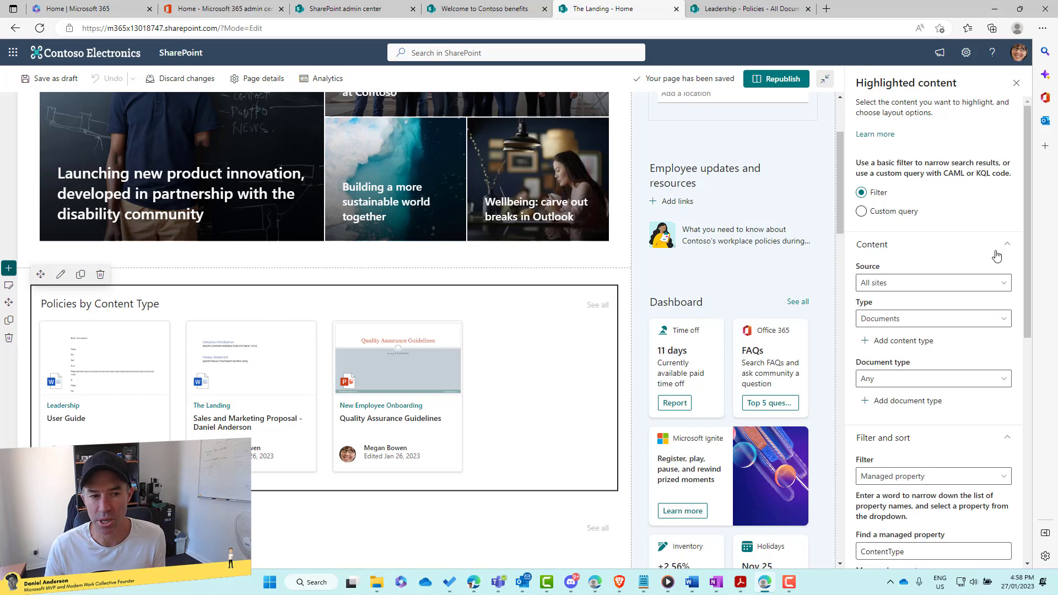
Step: Check the content Source options, leaving it set to All sites
scroll(996, 256, down, 1)
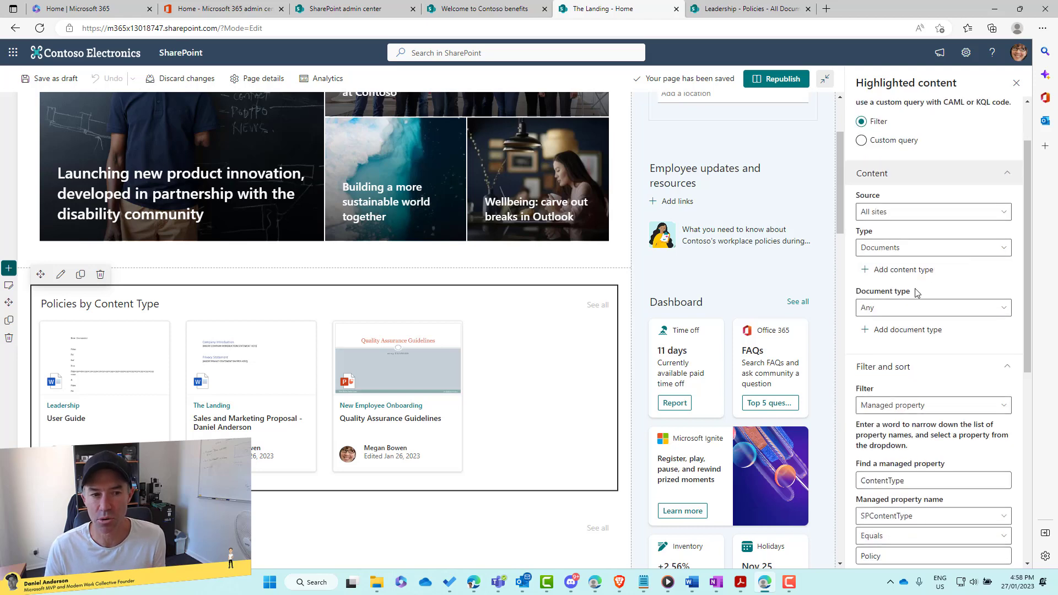
click(878, 214)
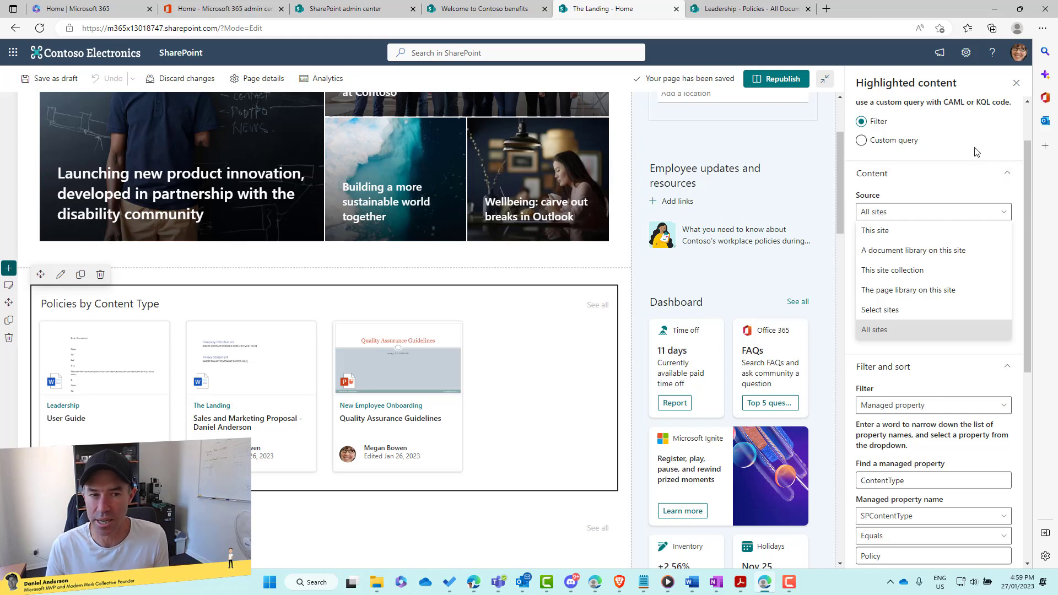
click(990, 133)
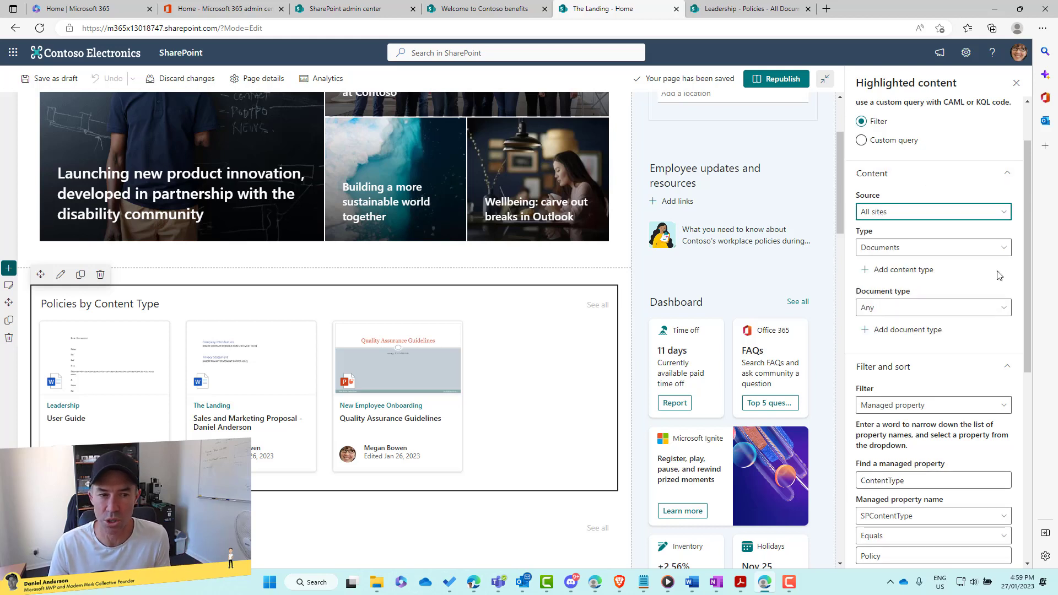
Step: Keep Equals as the SPContentType filter comparison and close the settings pane unchanged
scroll(999, 275, down, 2)
scroll(1000, 275, down, 3)
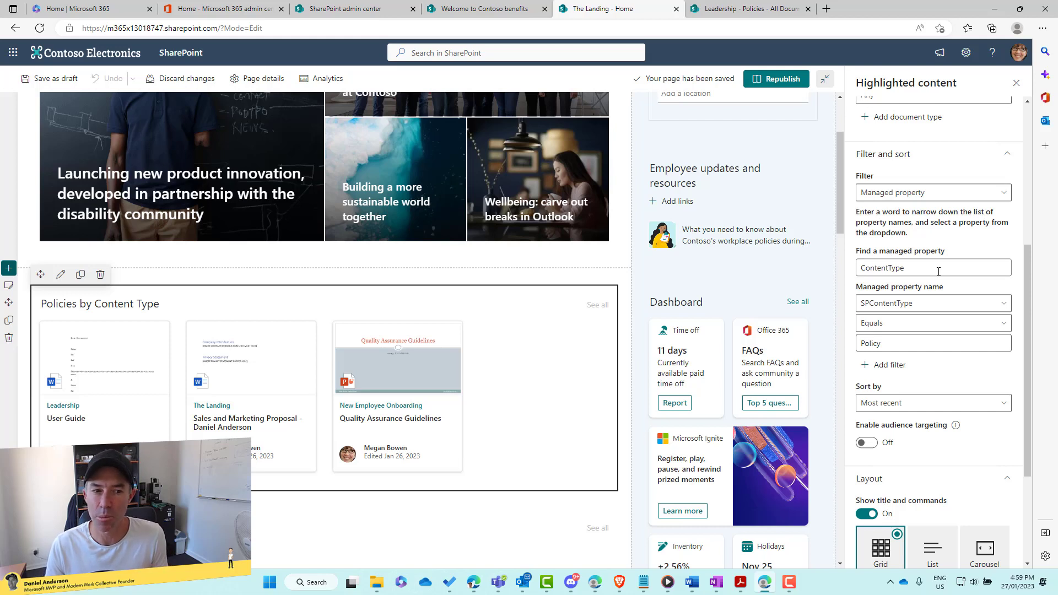
click(884, 325)
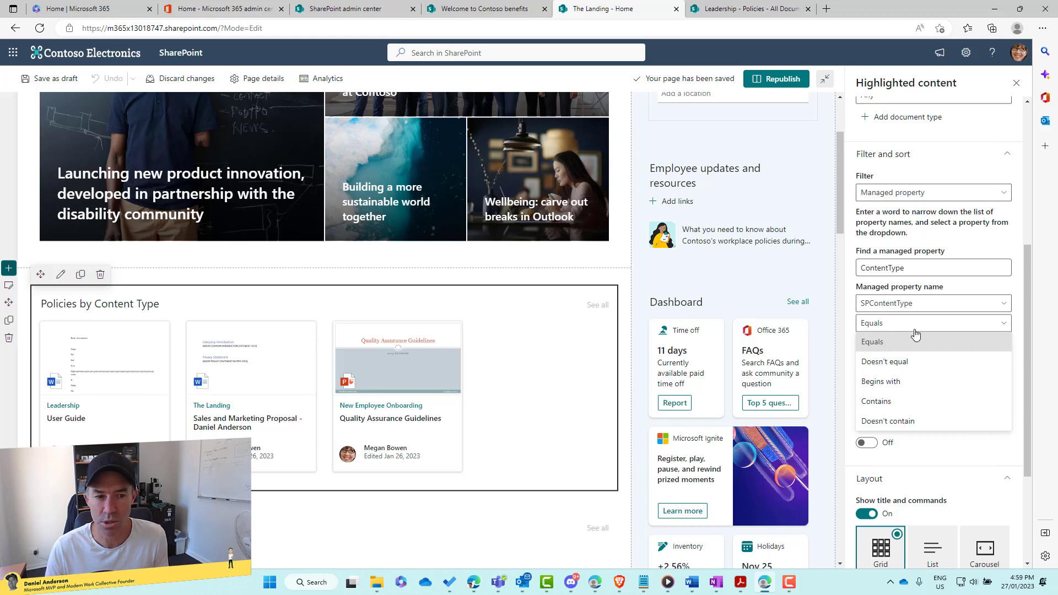
click(896, 344)
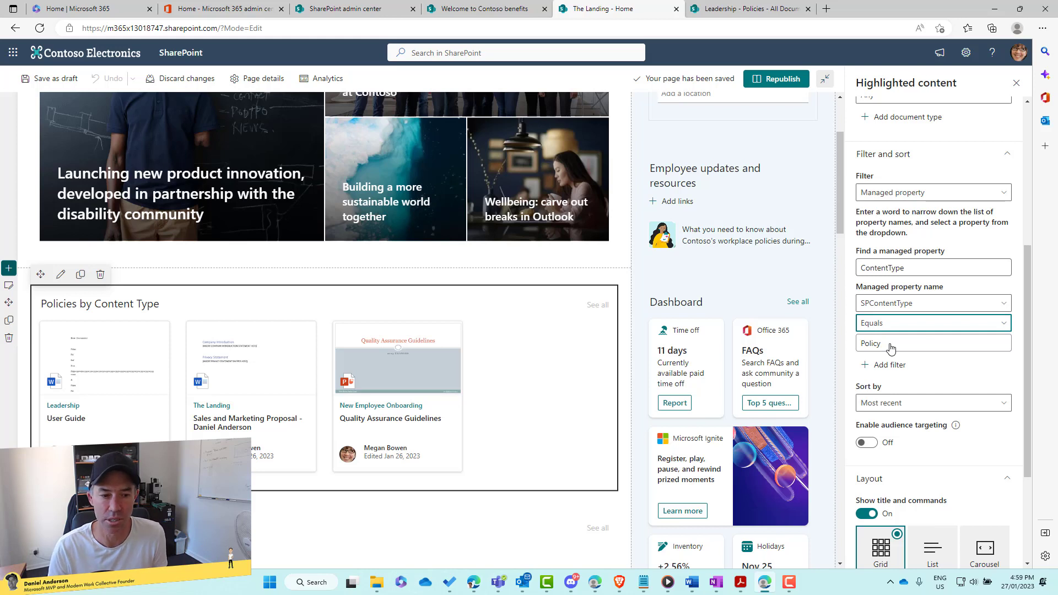
click(1017, 83)
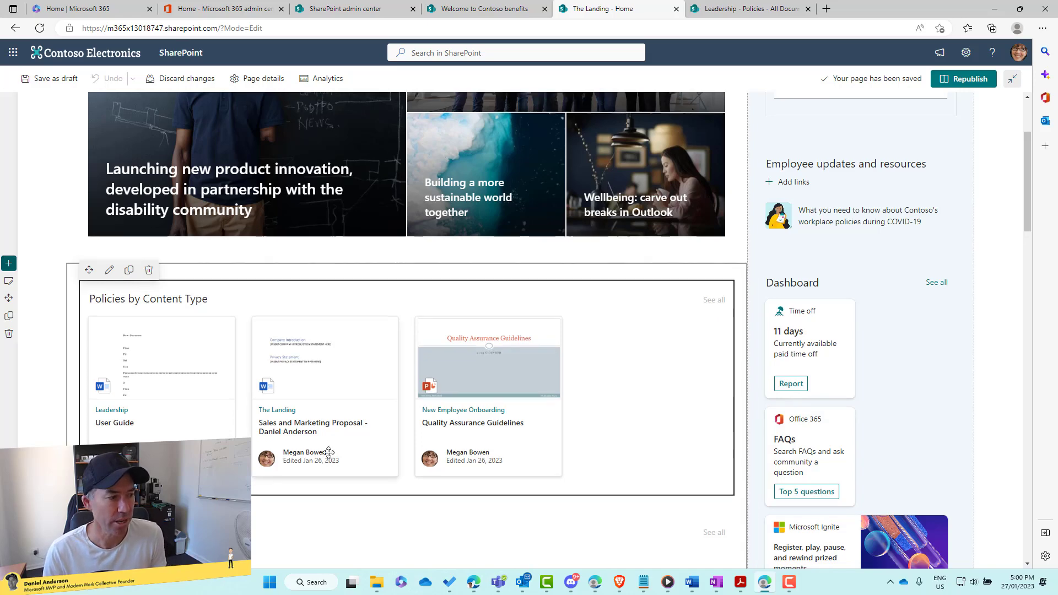
scroll(329, 453, down, 1)
Step: Open the Policy by Path web part's settings and compare its query with the Leadership Policies URL
scroll(329, 452, down, 3)
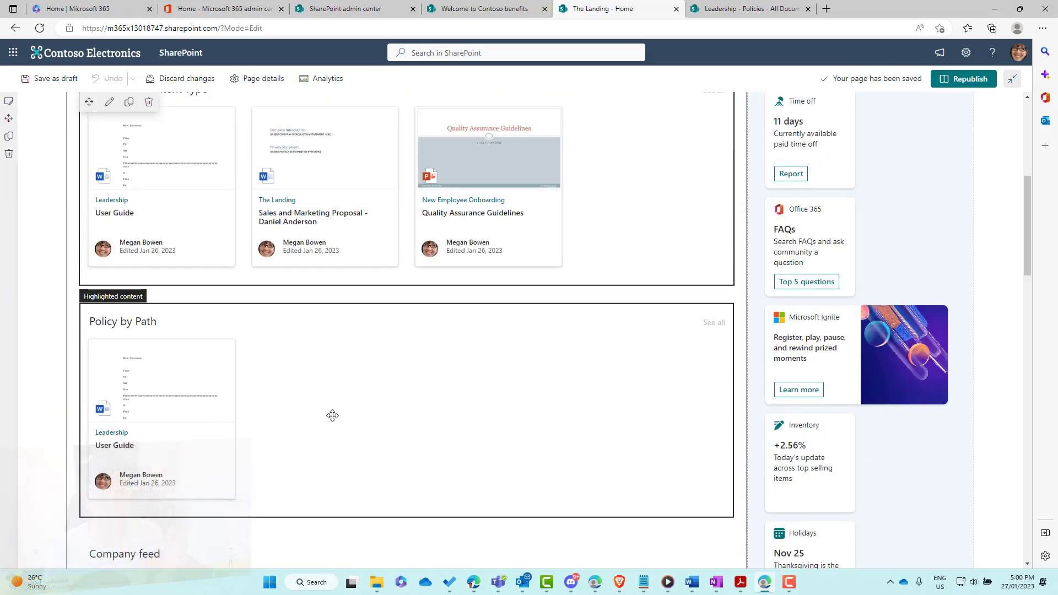
click(365, 396)
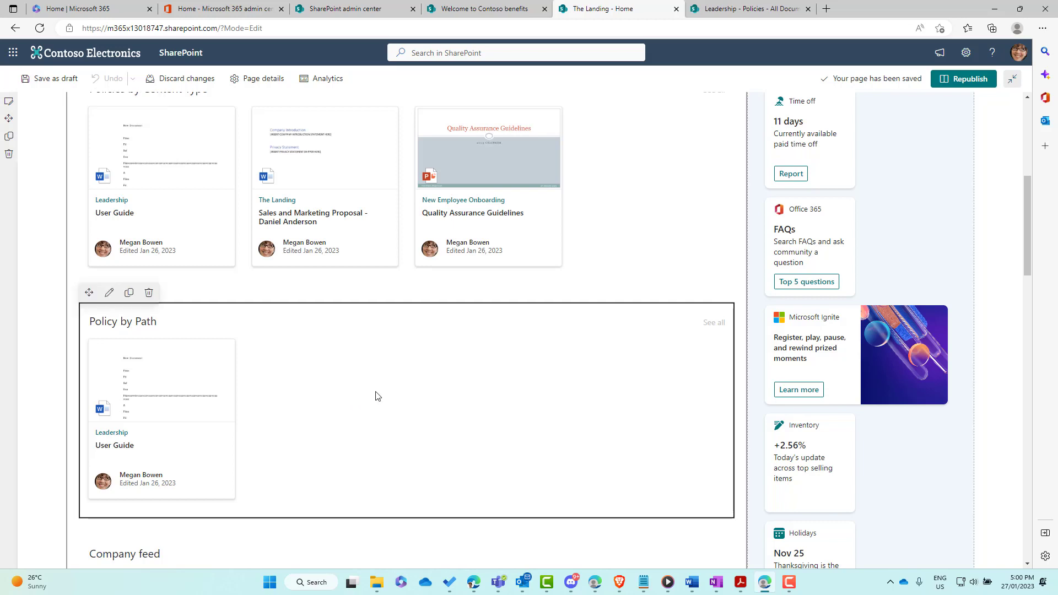
click(109, 293)
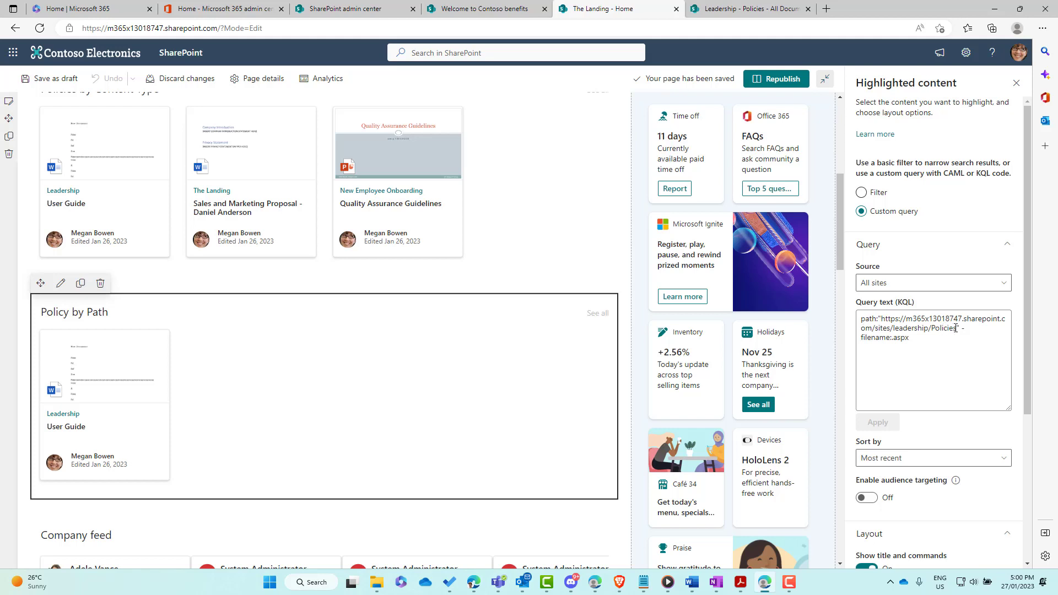
click(726, 10)
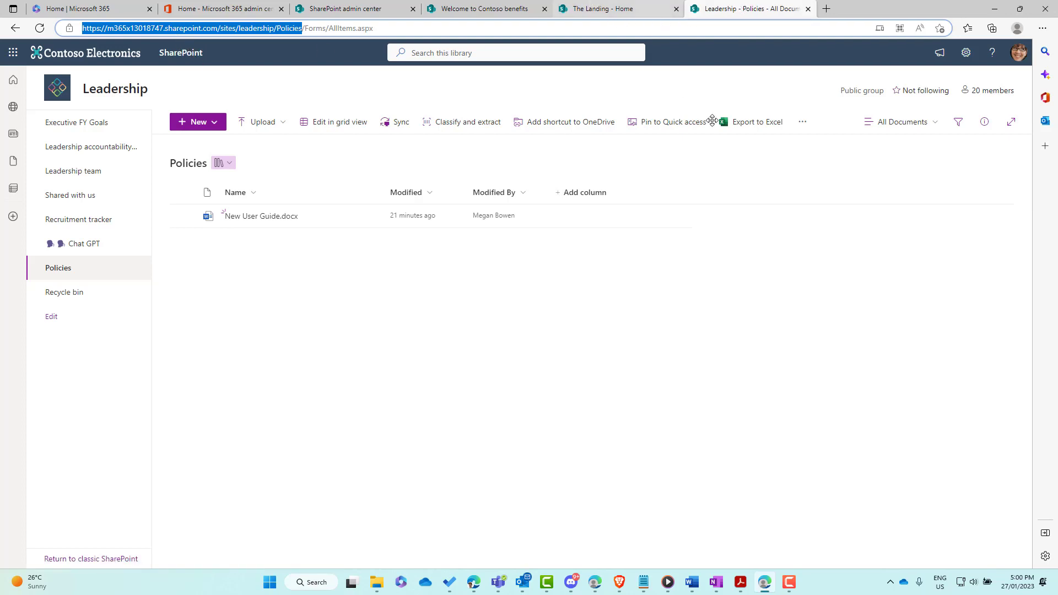
key(ctrl+shift+Tab)
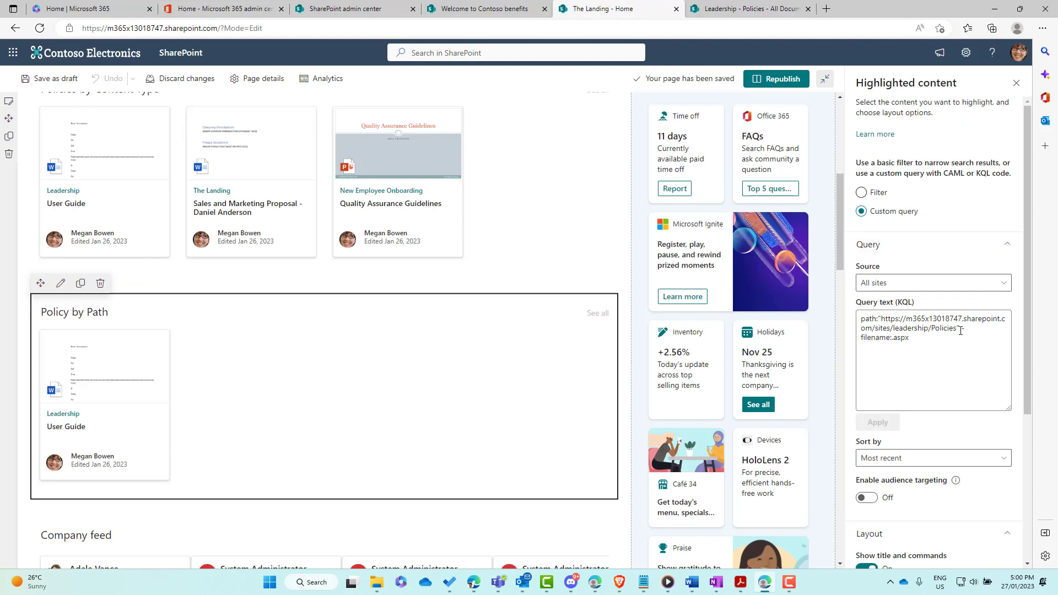